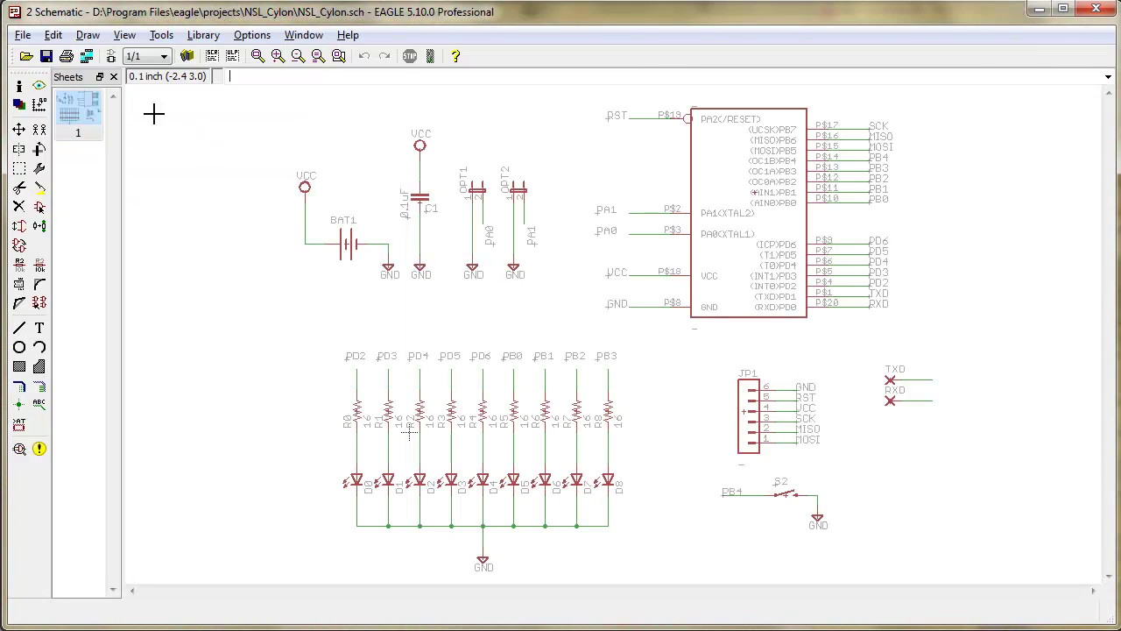
- Run the user language program exp-project-lbr.ulp on the NSL_Cylon schematic
{"action": "left_click", "coordinate": [23, 36]}
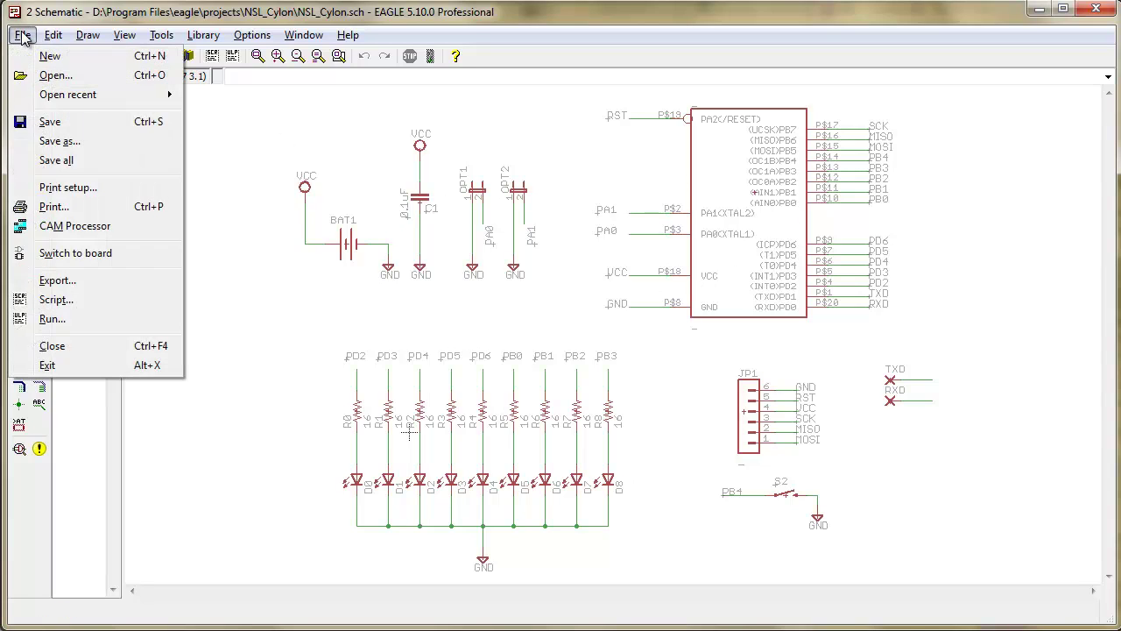
{"action": "left_click", "coordinate": [102, 318]}
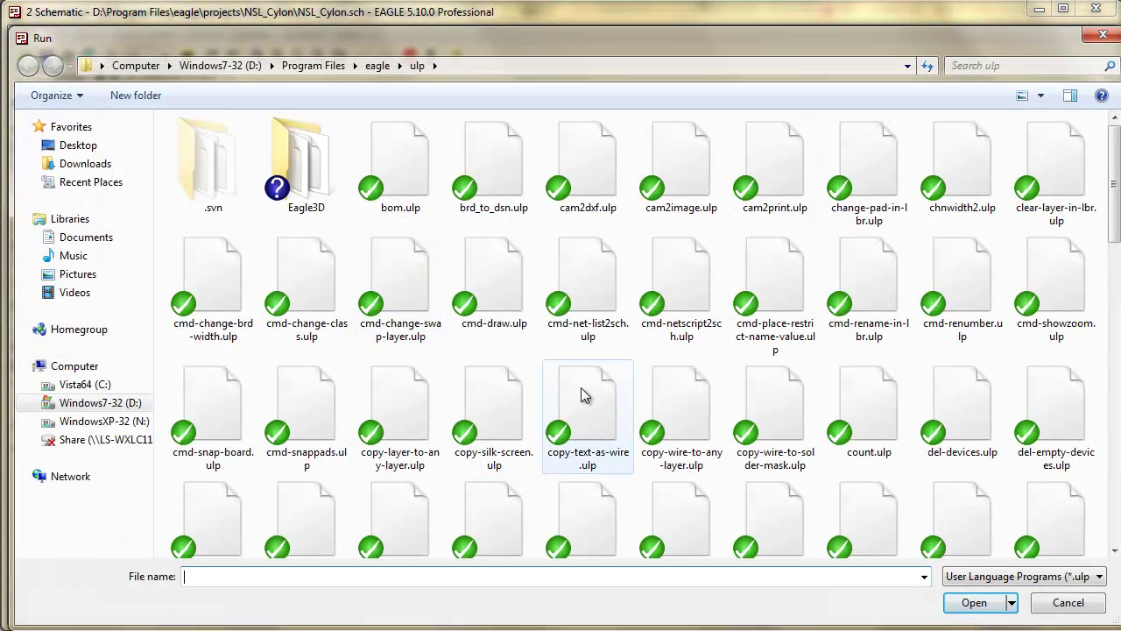
{"action": "left_click", "coordinate": [586, 403]}
{"action": "scroll", "coordinate": [586, 407], "scroll_direction": "down", "scroll_amount": 3}
{"action": "scroll", "coordinate": [586, 410], "scroll_direction": "down", "scroll_amount": 3}
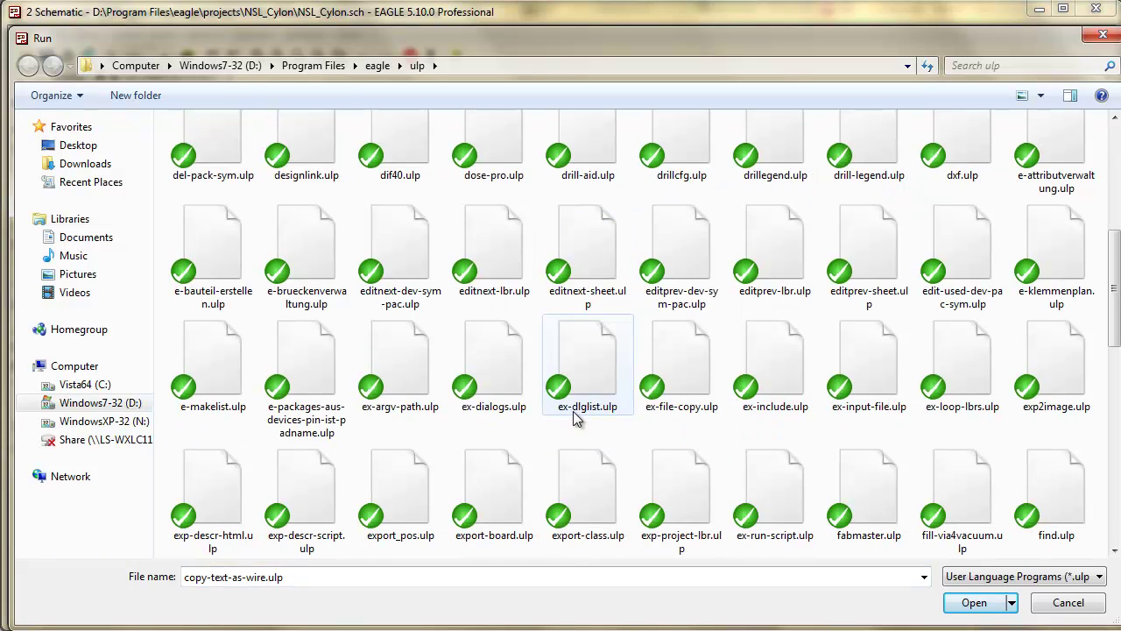
{"action": "left_click", "coordinate": [657, 517]}
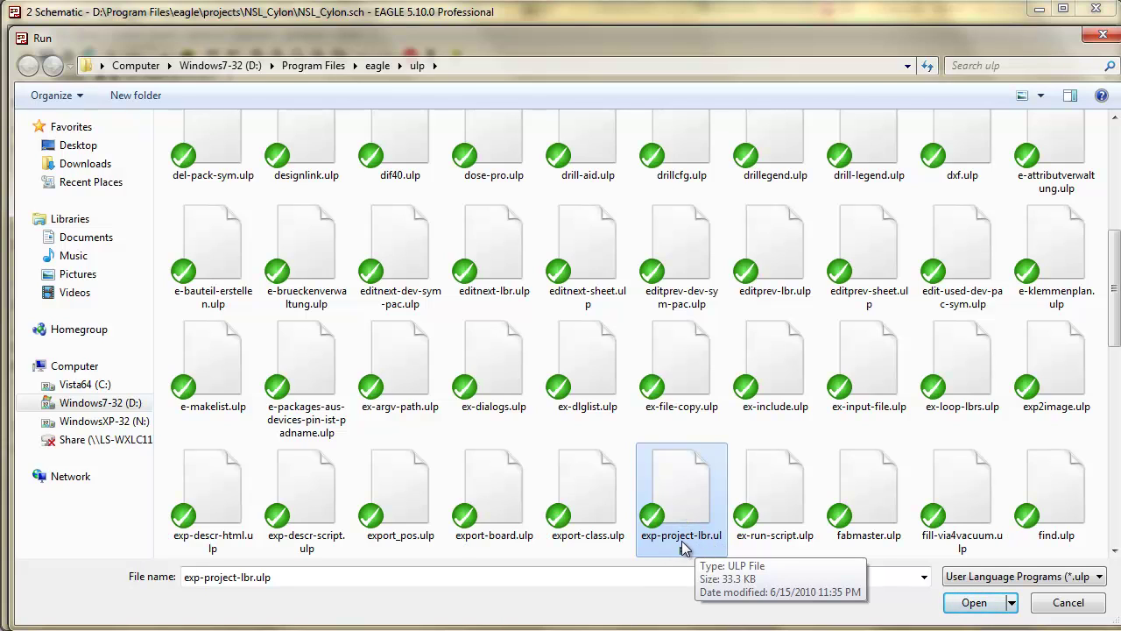
{"action": "left_click", "coordinate": [973, 604]}
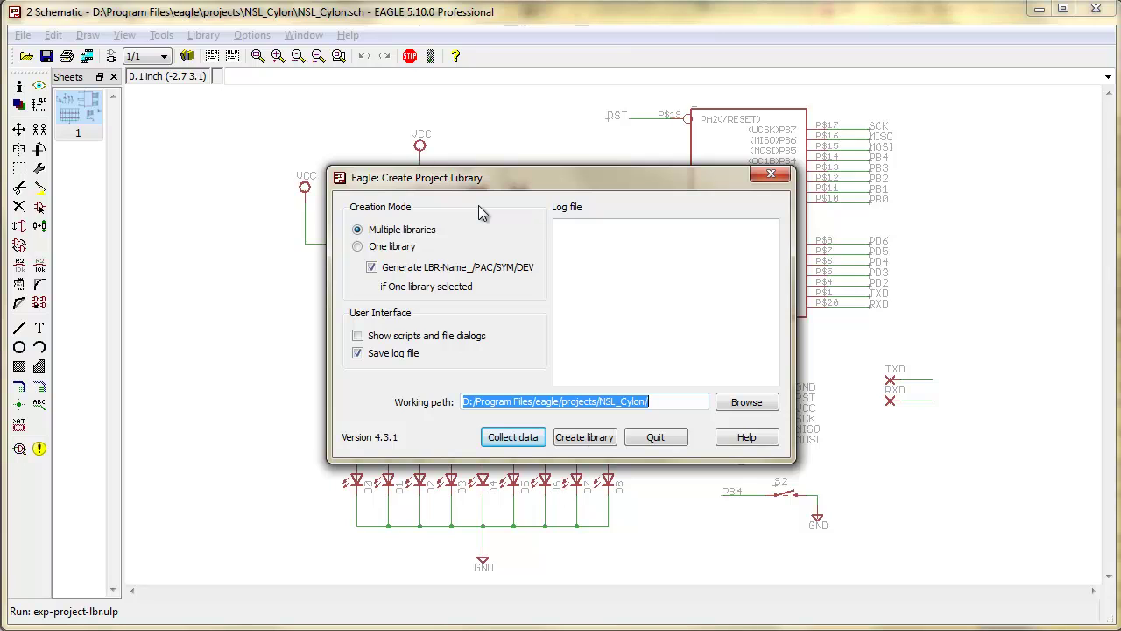
- Set the creation mode to One library and collect the project data, including the mechanical-only packages from the board
{"action": "left_click", "coordinate": [408, 252]}
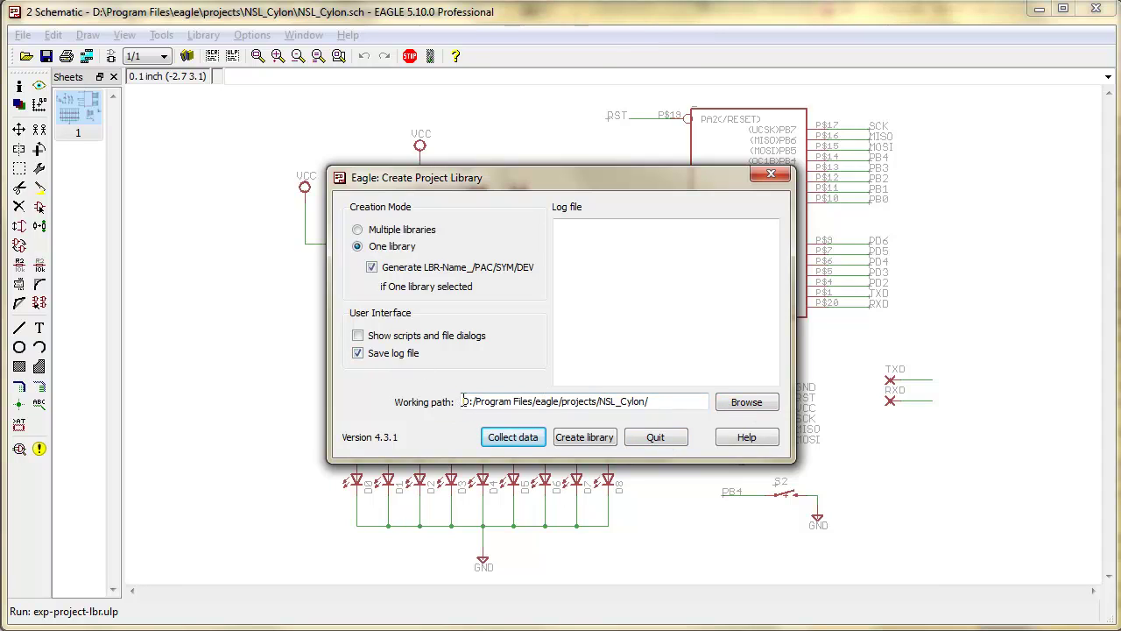
{"action": "left_click_drag", "start_coordinate": [463, 401], "coordinate": [669, 408]}
{"action": "left_click", "coordinate": [671, 408]}
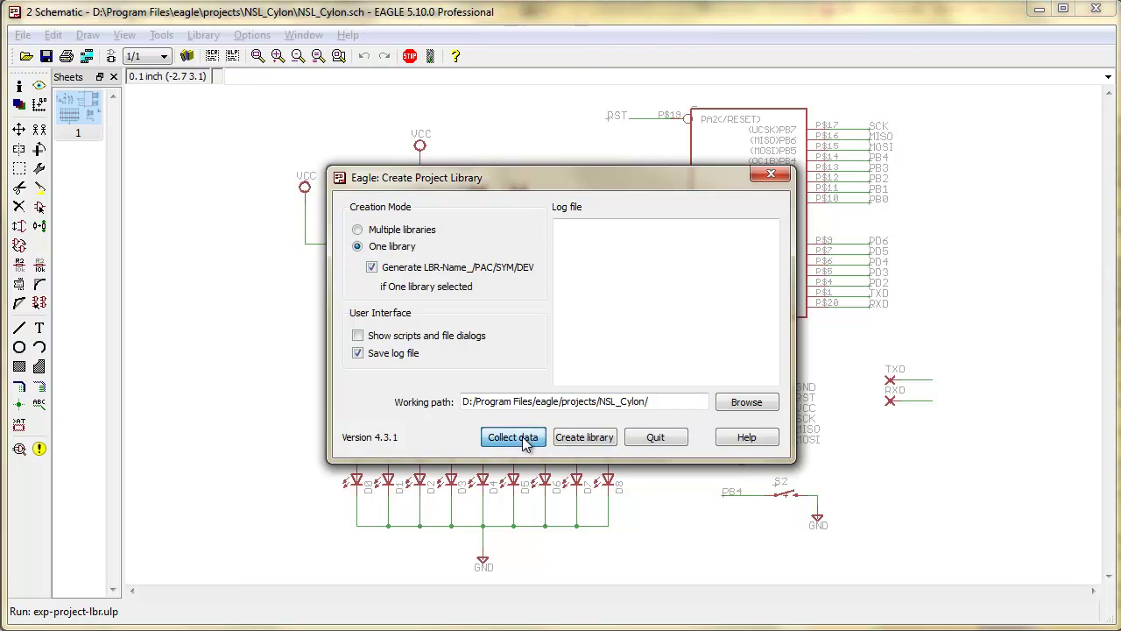
{"action": "left_click_drag", "start_coordinate": [547, 345], "coordinate": [583, 253]}
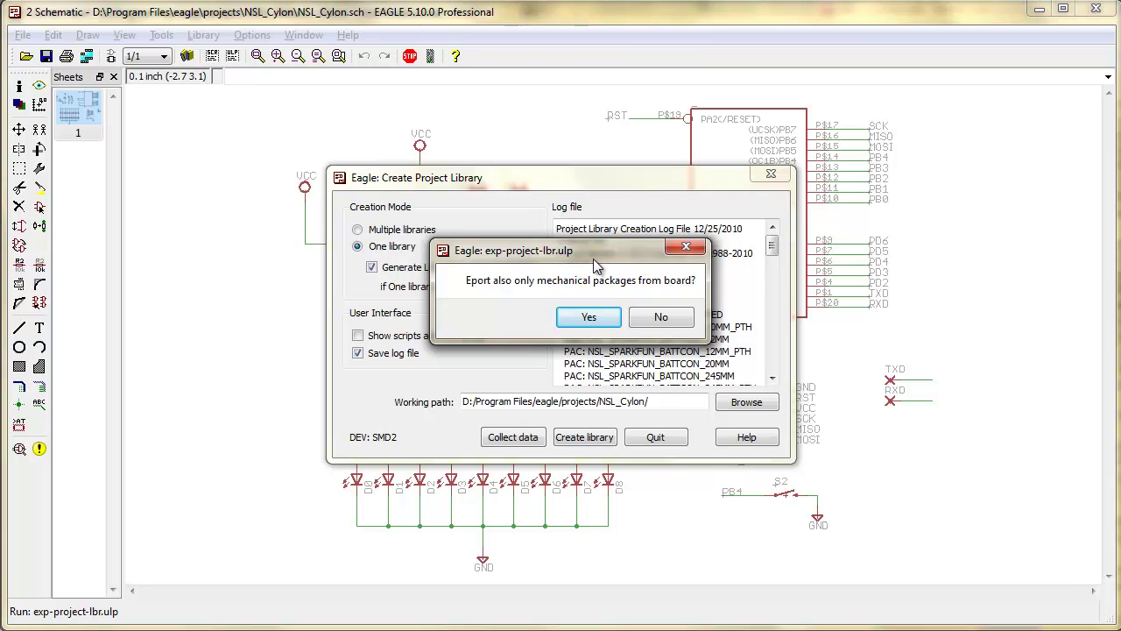
{"action": "left_click", "coordinate": [588, 317]}
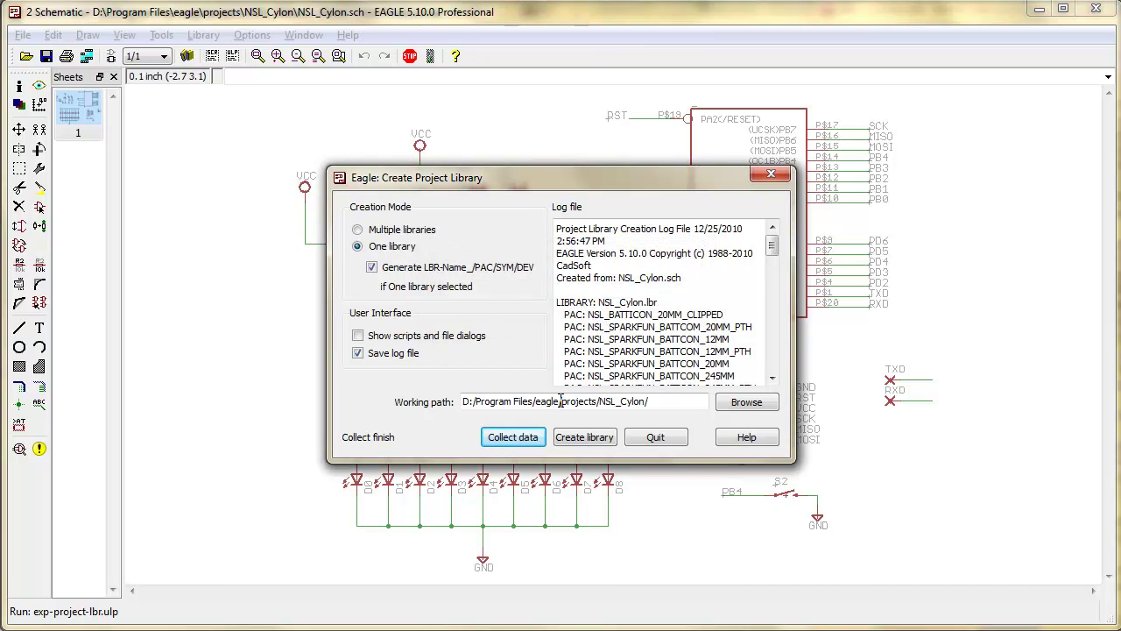
- Create the project library from the collected data and maximize the library editor window
{"action": "left_click", "coordinate": [594, 439]}
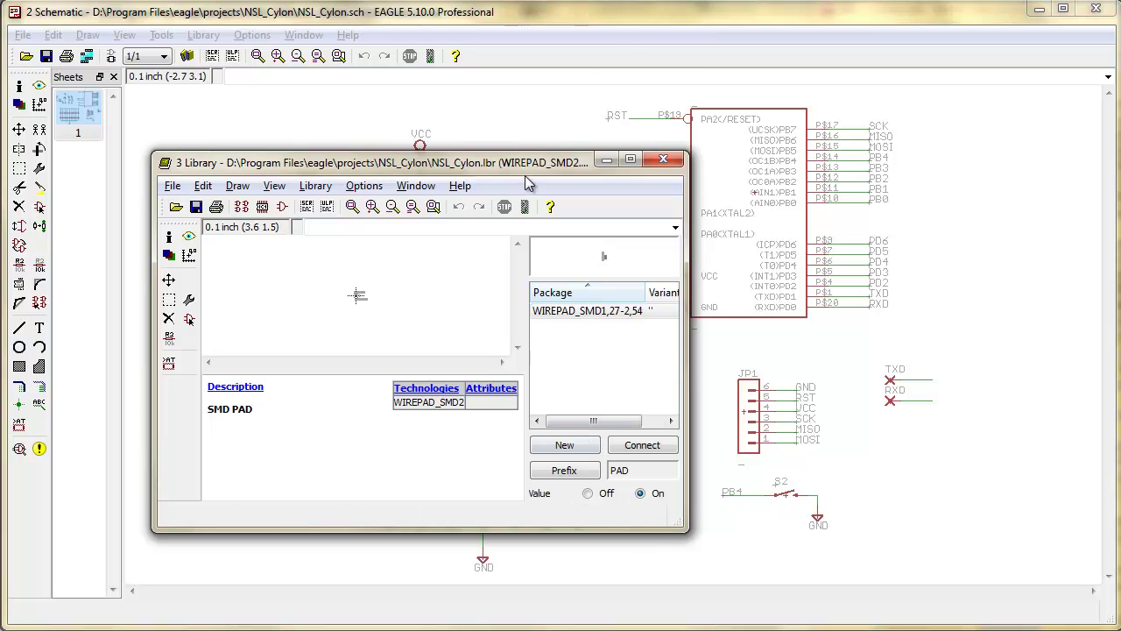
{"action": "left_click_drag", "start_coordinate": [517, 164], "coordinate": [371, 15]}
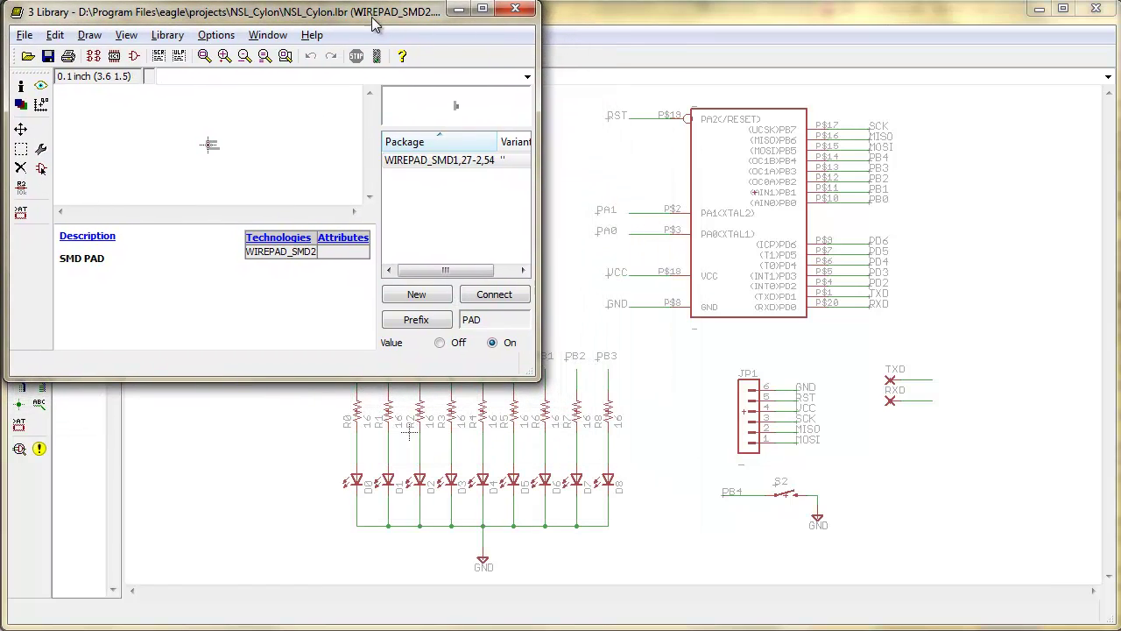
{"action": "left_click_drag", "start_coordinate": [537, 382], "coordinate": [662, 396]}
{"action": "key", "text": "super+Up"}
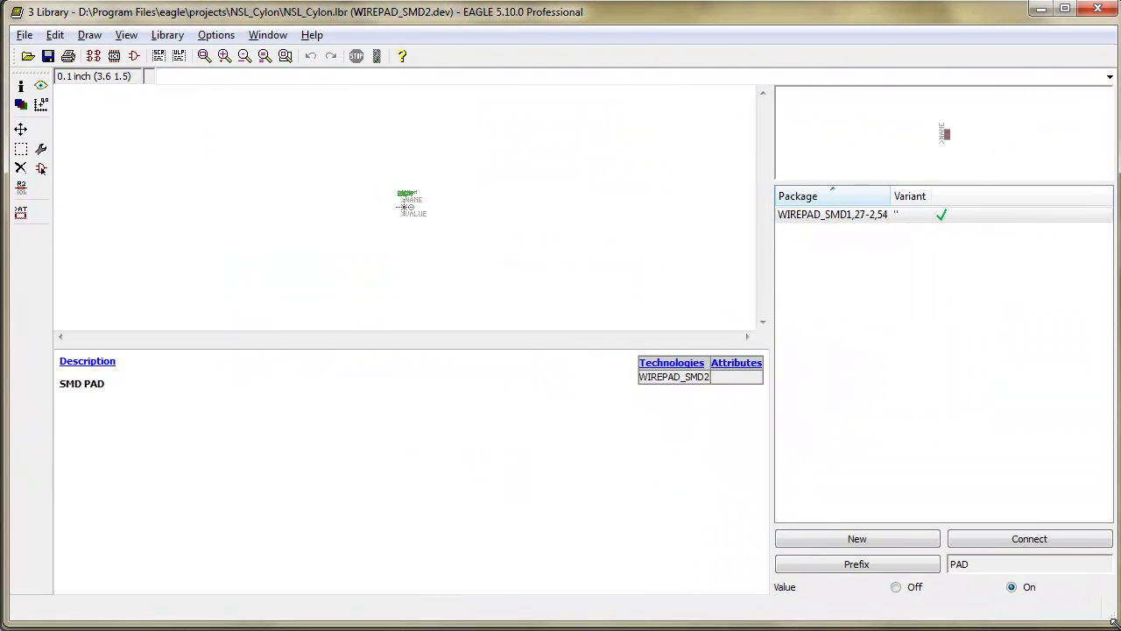
- Look through the new library's device list and open the AVR-6_TINY2313* device
{"action": "left_click", "coordinate": [169, 35]}
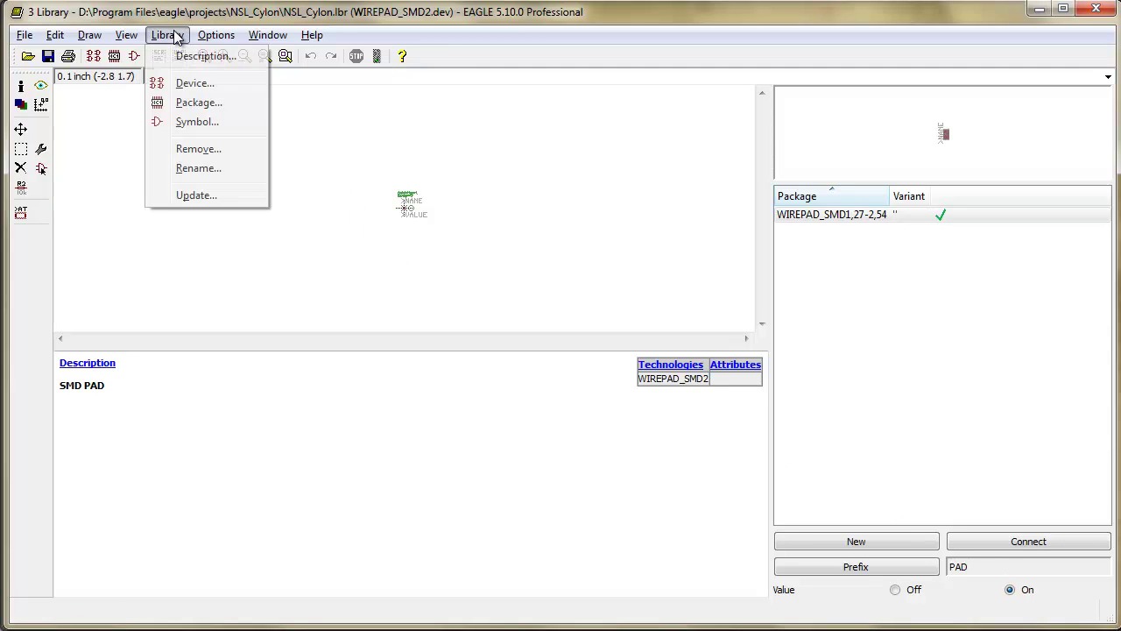
{"action": "left_click", "coordinate": [194, 83]}
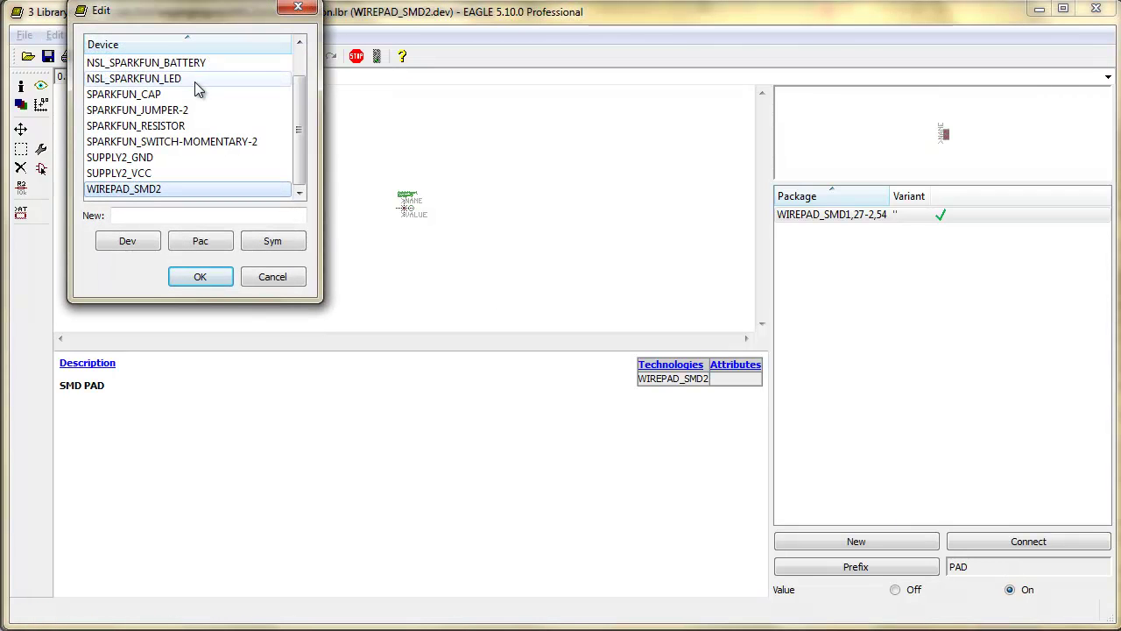
{"action": "left_click_drag", "start_coordinate": [293, 143], "coordinate": [305, 77]}
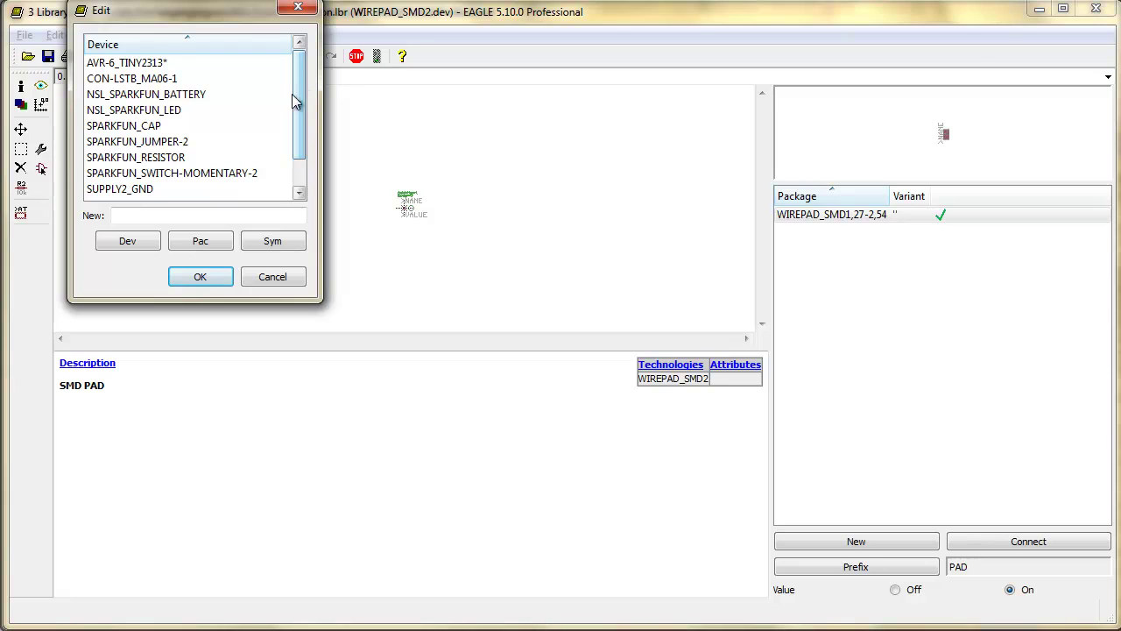
{"action": "scroll", "coordinate": [220, 138], "scroll_direction": "down", "scroll_amount": 1}
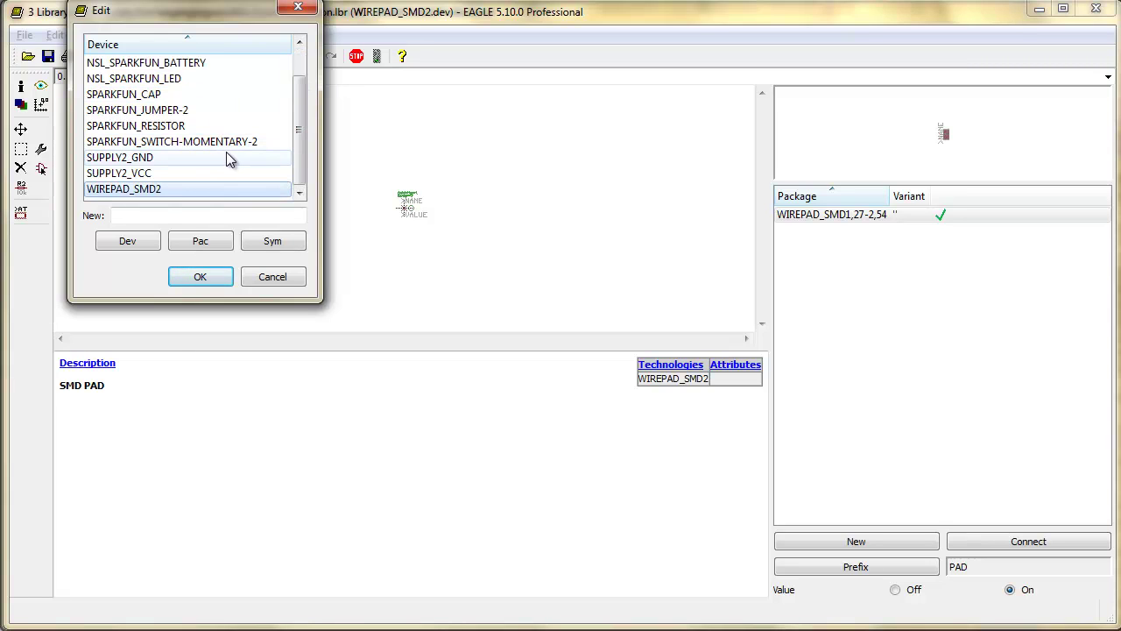
{"action": "scroll", "coordinate": [230, 158], "scroll_direction": "up", "scroll_amount": 1}
{"action": "double_click", "coordinate": [131, 63]}
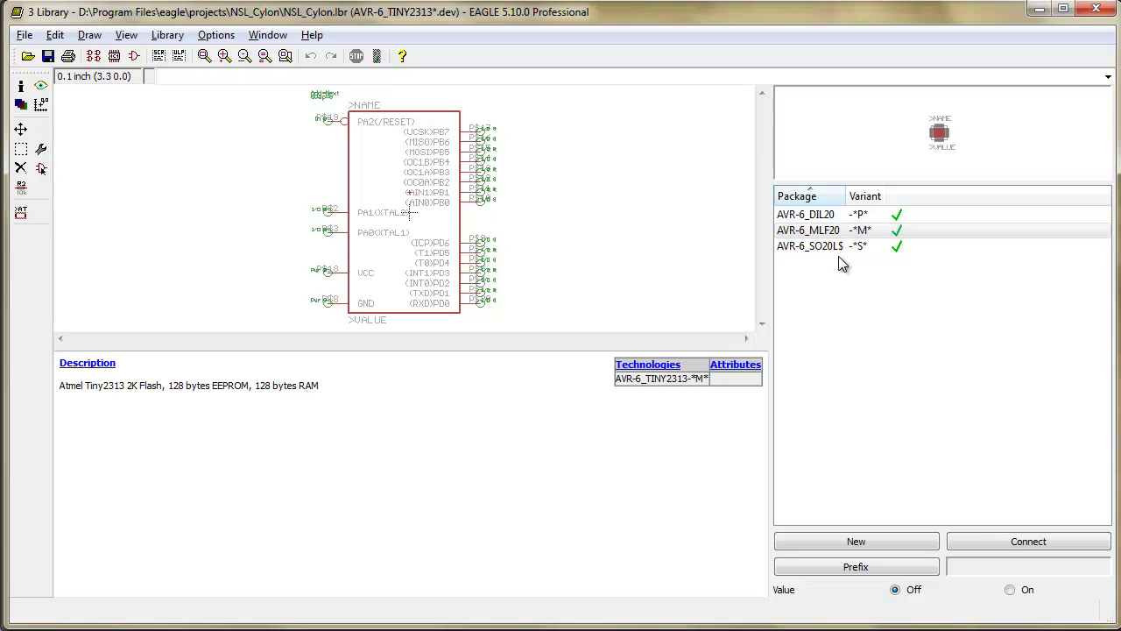
- Compare the DIL20 and MLF20 package variants of the AVR-6_TINY2313* device and open its symbol in the symbol editor
{"action": "left_click", "coordinate": [807, 230]}
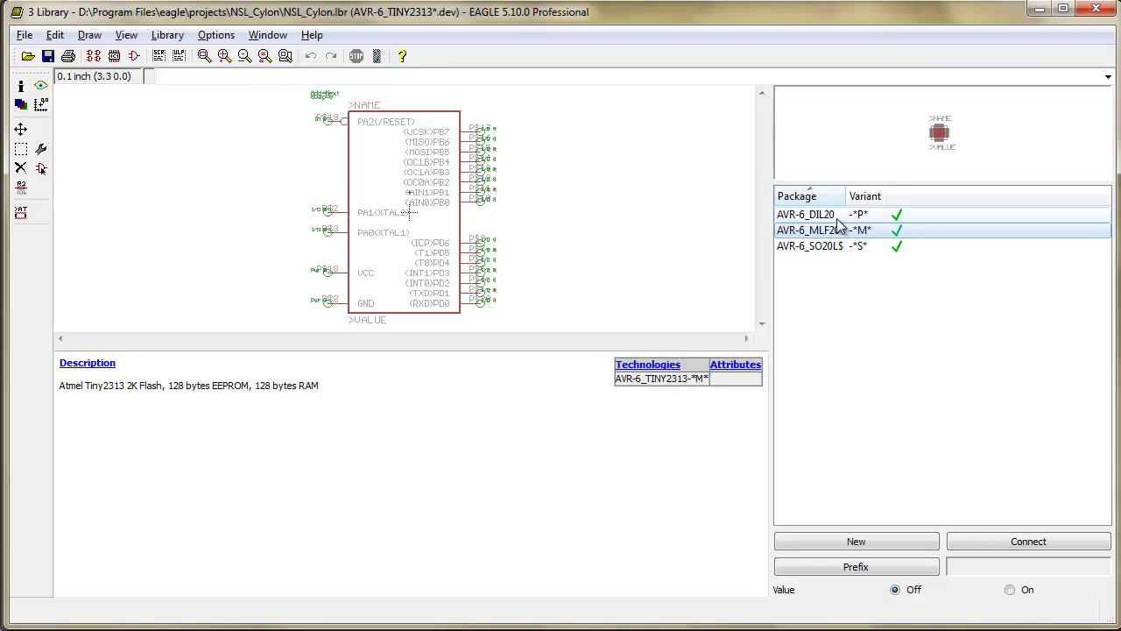
{"action": "left_click", "coordinate": [841, 246]}
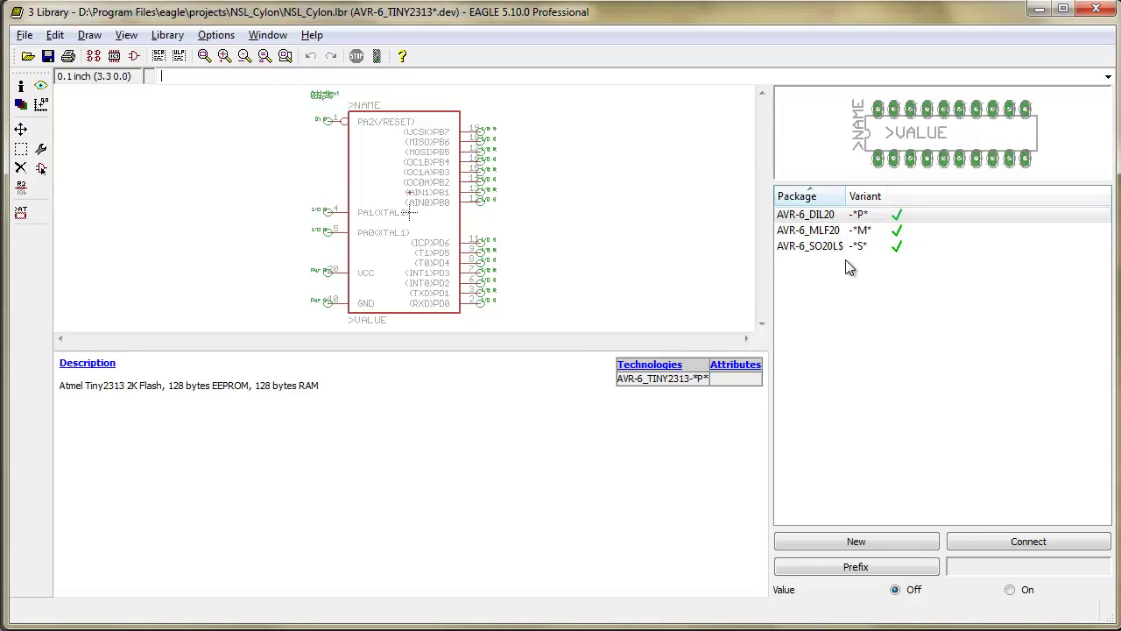
{"action": "left_click", "coordinate": [827, 219]}
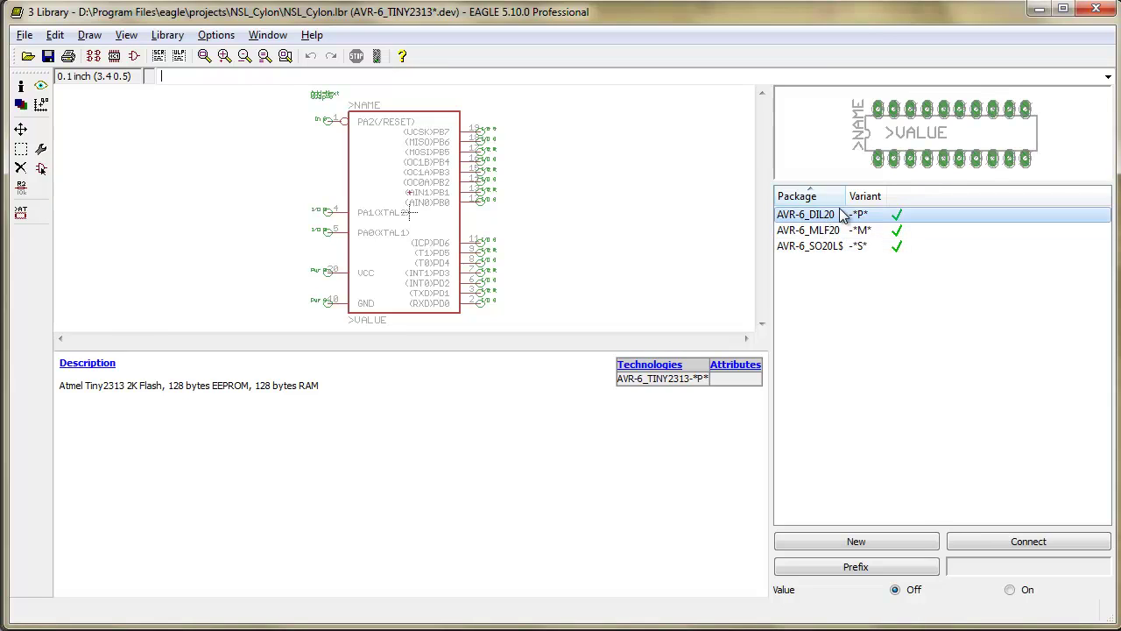
{"action": "left_click", "coordinate": [832, 229]}
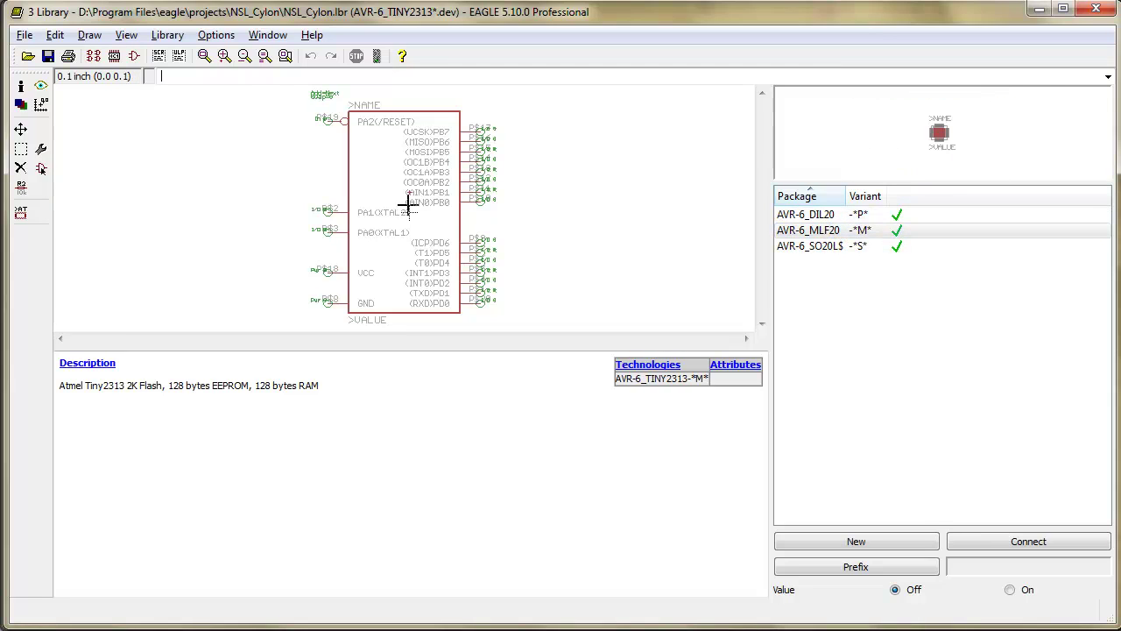
{"action": "right_click", "coordinate": [408, 213]}
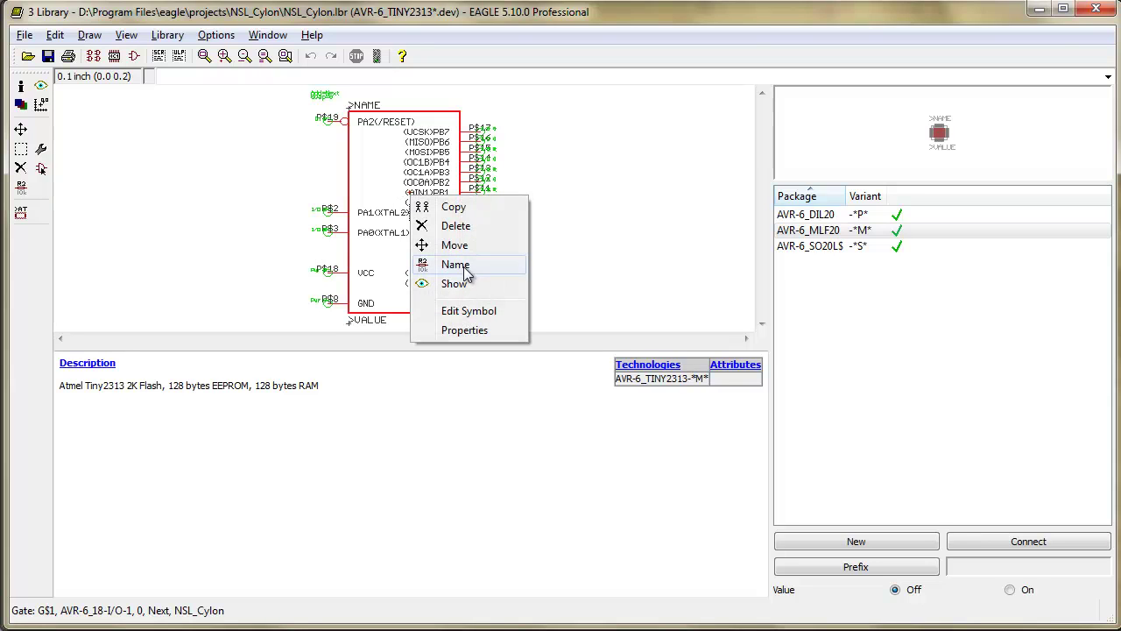
{"action": "left_click", "coordinate": [471, 312]}
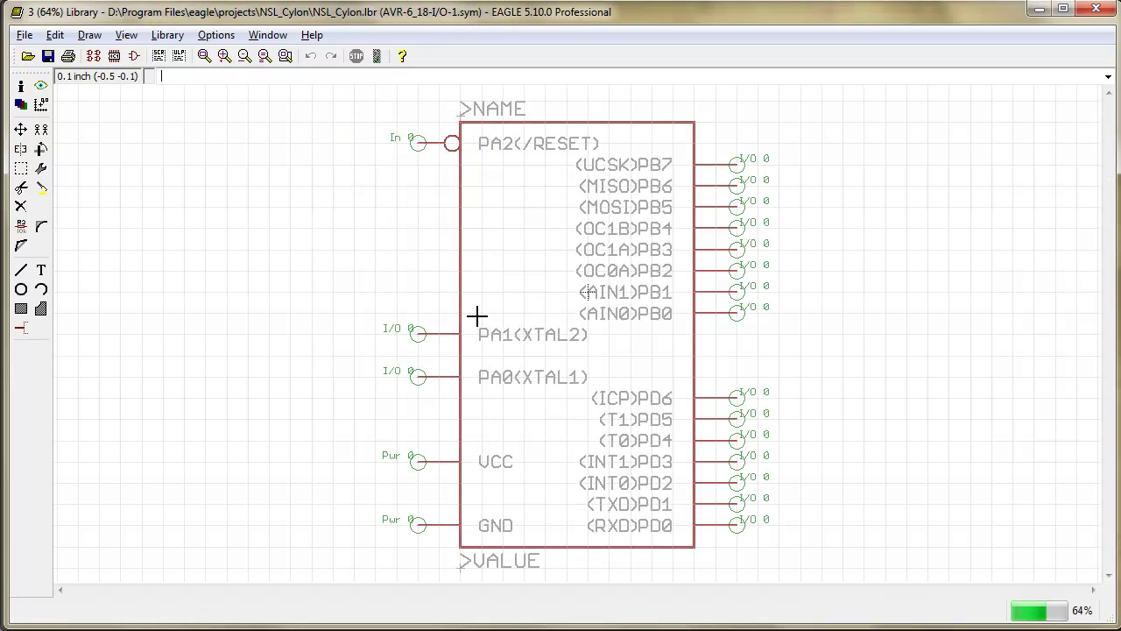
- Replace the library description with "<b>[Nullspace Library]</b><p>" followed by "Parts library for NULLSPACE Projects"
{"action": "left_click", "coordinate": [183, 39]}
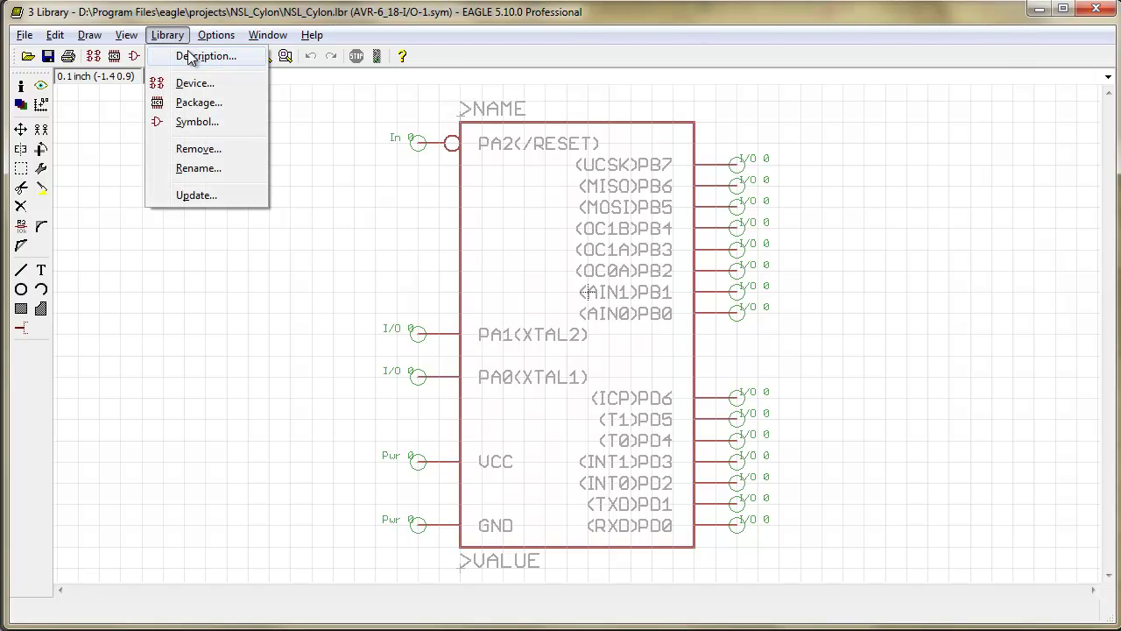
{"action": "left_click", "coordinate": [189, 58]}
{"action": "key", "text": "ctrl+a"}
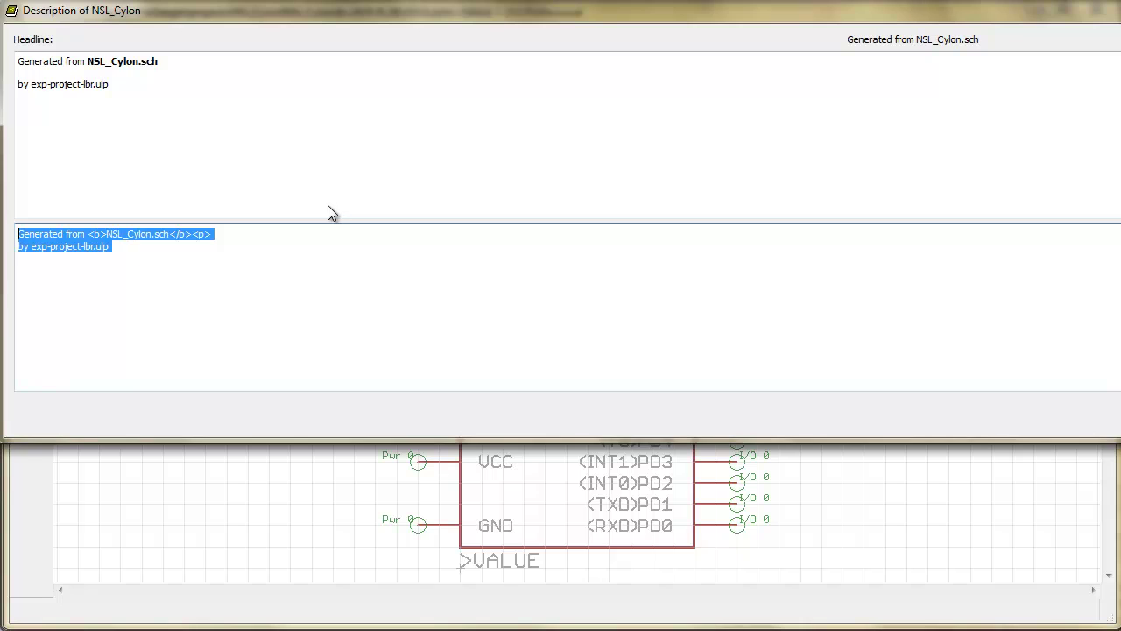
{"action": "type", "text": "<b>[Nullspace Library]</b><p>  Parts library for NULLSPACE Projects"}
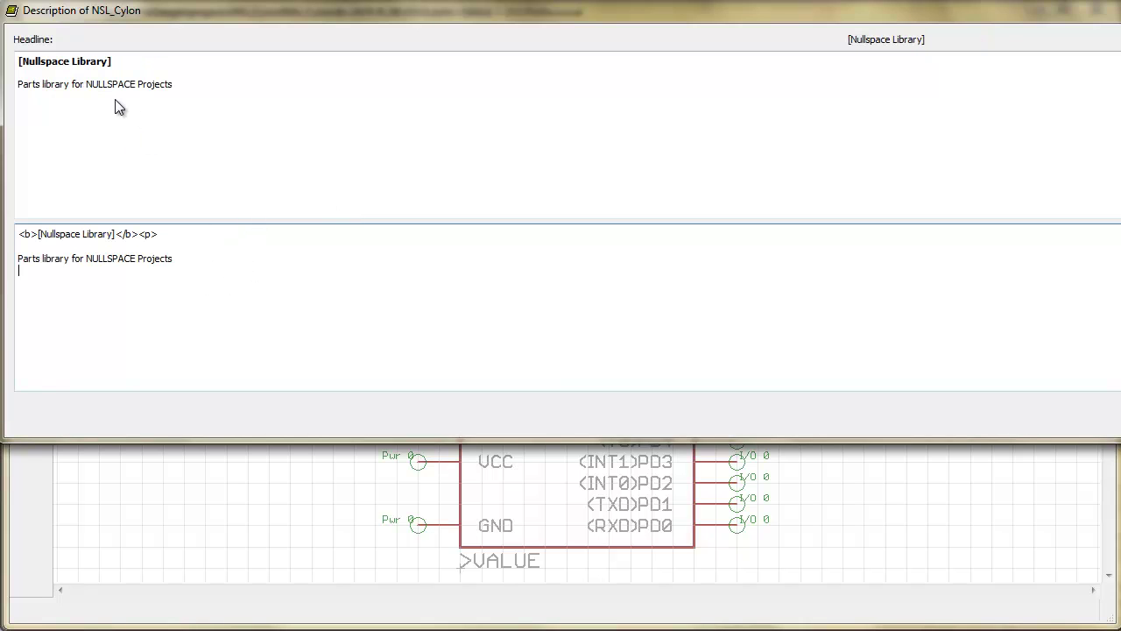
{"action": "double_click", "coordinate": [103, 259]}
{"action": "key", "text": "Escape"}
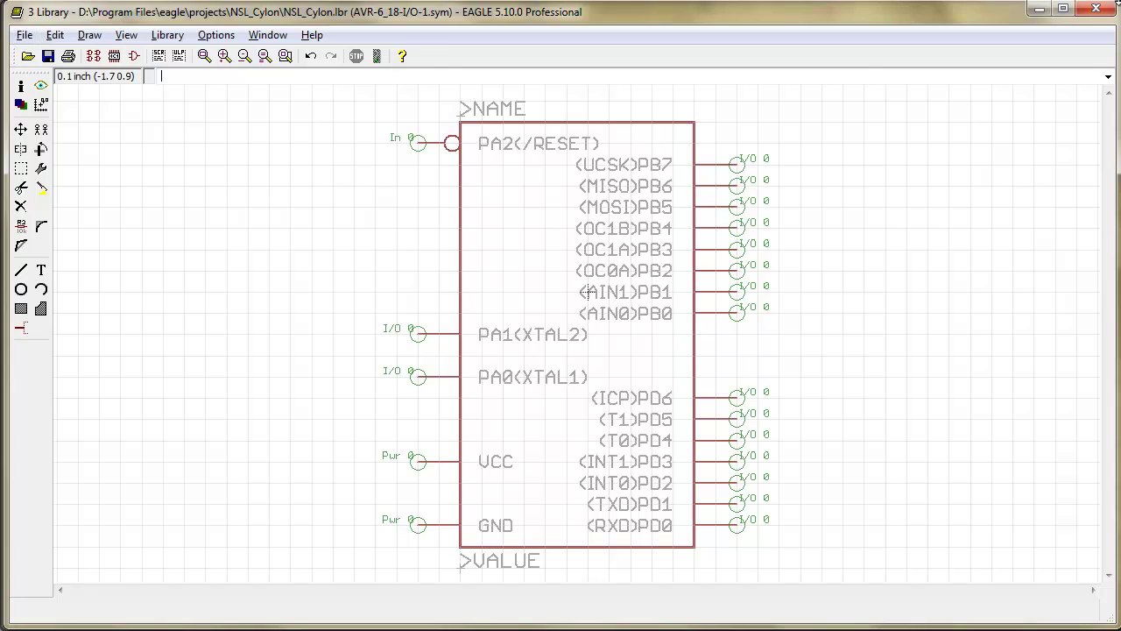
- Close the library editor, saving NSL_Cylon.lbr, and show the library's full description in the Control Panel
{"action": "left_click", "coordinate": [1095, 10]}
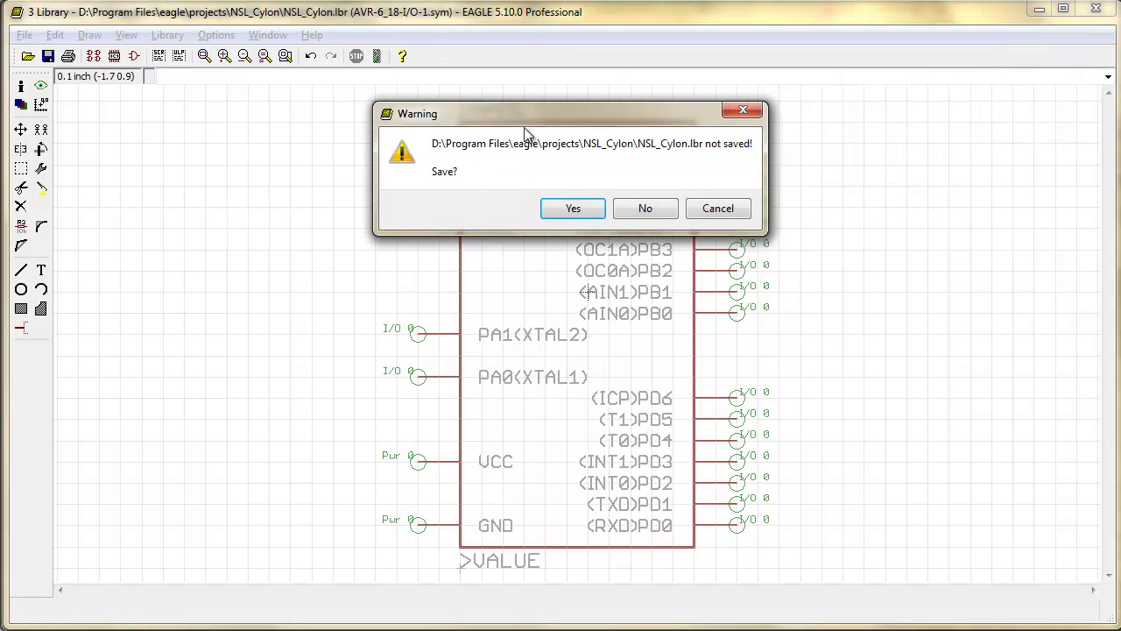
{"action": "left_click", "coordinate": [574, 208]}
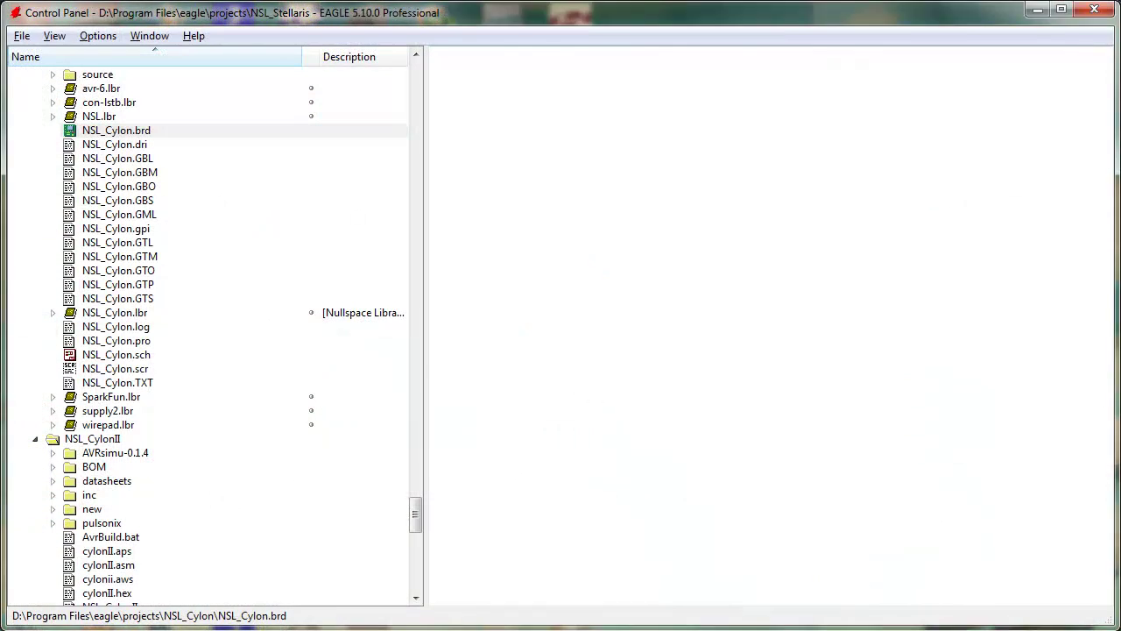
{"action": "left_click", "coordinate": [122, 313]}
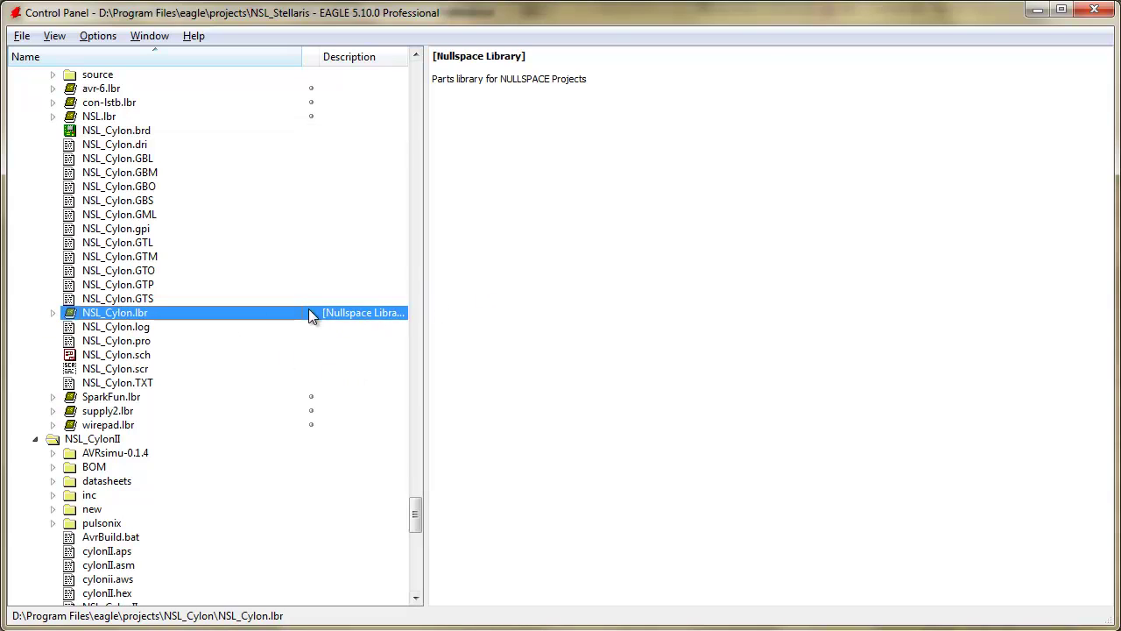
{"action": "left_click_drag", "start_coordinate": [302, 56], "coordinate": [264, 58]}
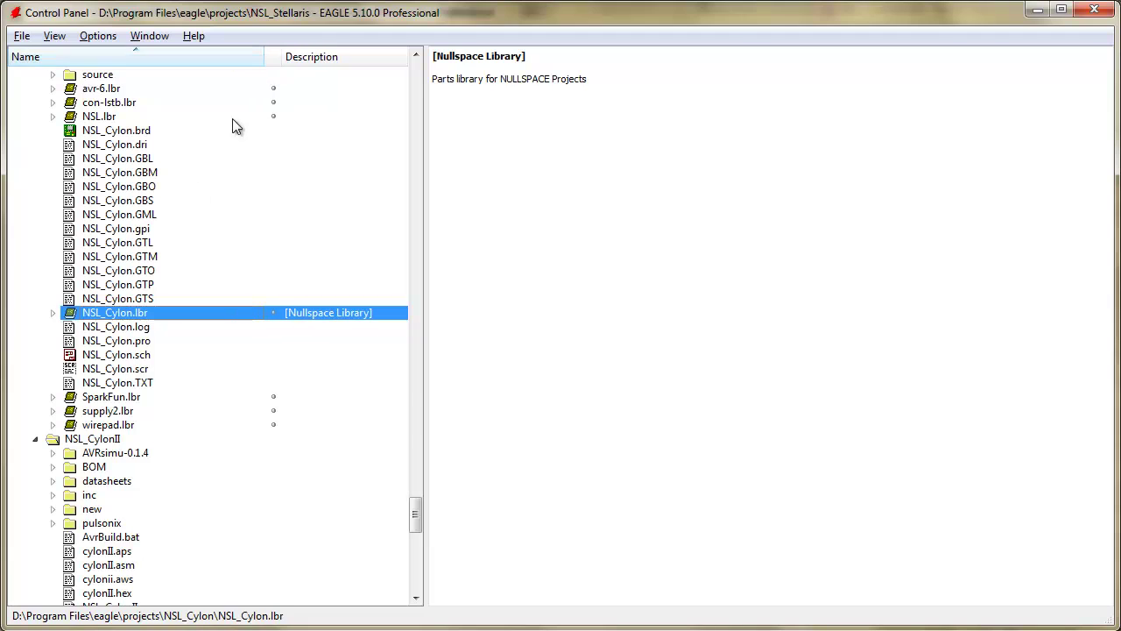
- Expand NSL_Cylon.lbr and browse its devices and packages, previewing SPARKFUN_R2010 and AVR-6_TINY2313*
{"action": "left_click", "coordinate": [54, 316]}
{"action": "scroll", "coordinate": [233, 341], "scroll_direction": "down", "scroll_amount": 6}
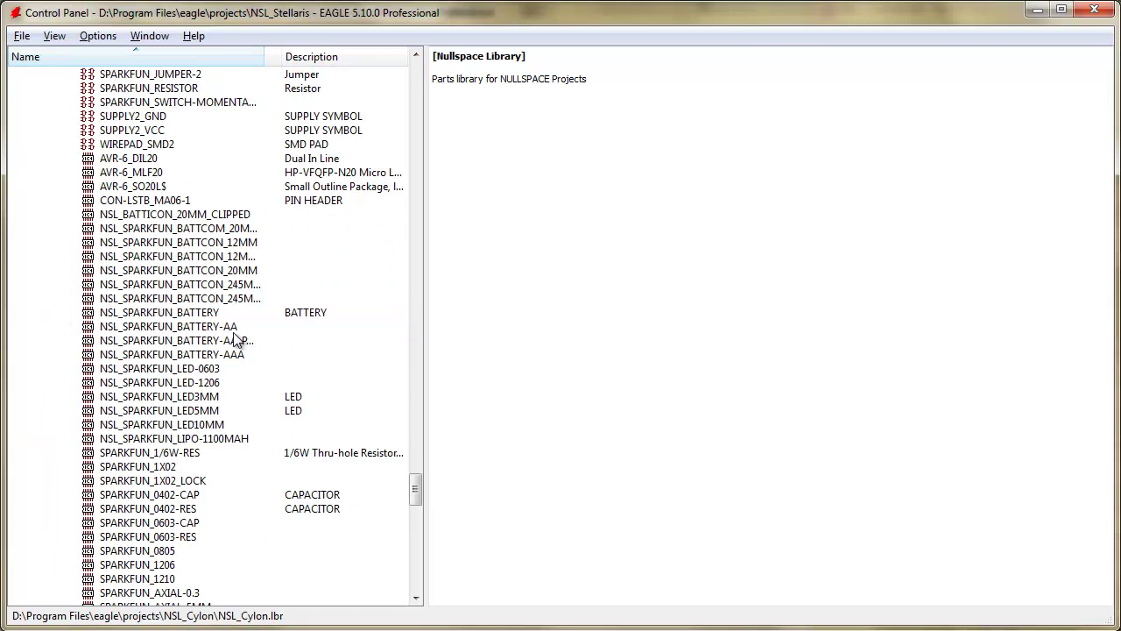
{"action": "scroll", "coordinate": [151, 355], "scroll_direction": "down", "scroll_amount": 3}
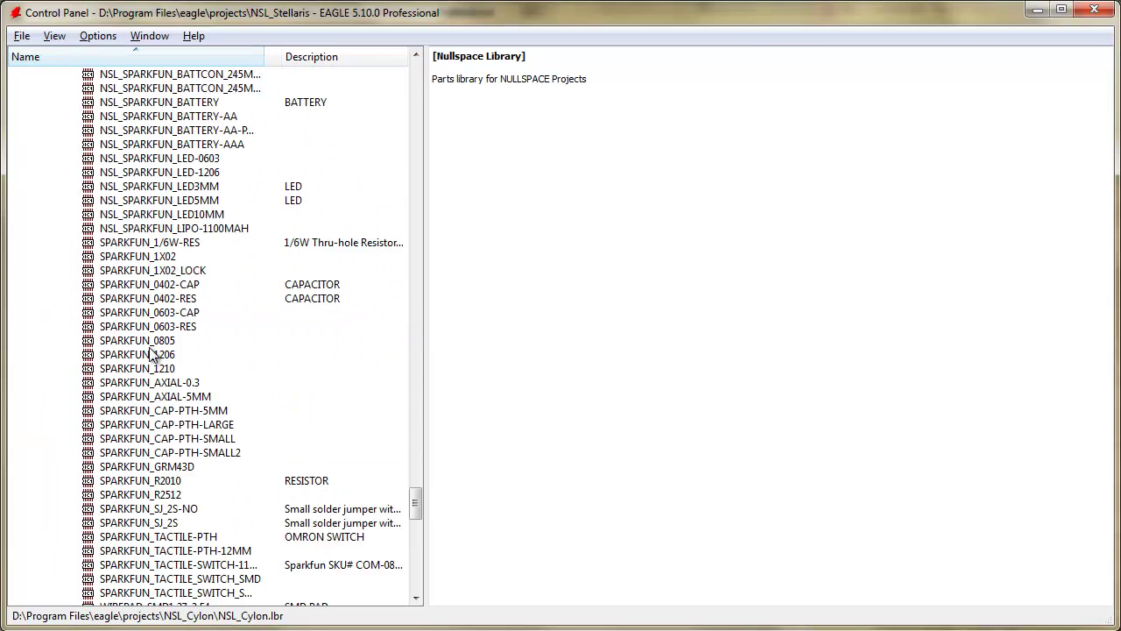
{"action": "scroll", "coordinate": [234, 440], "scroll_direction": "up", "scroll_amount": 1}
{"action": "left_click", "coordinate": [231, 438]}
{"action": "scroll", "coordinate": [229, 438], "scroll_direction": "up", "scroll_amount": 18}
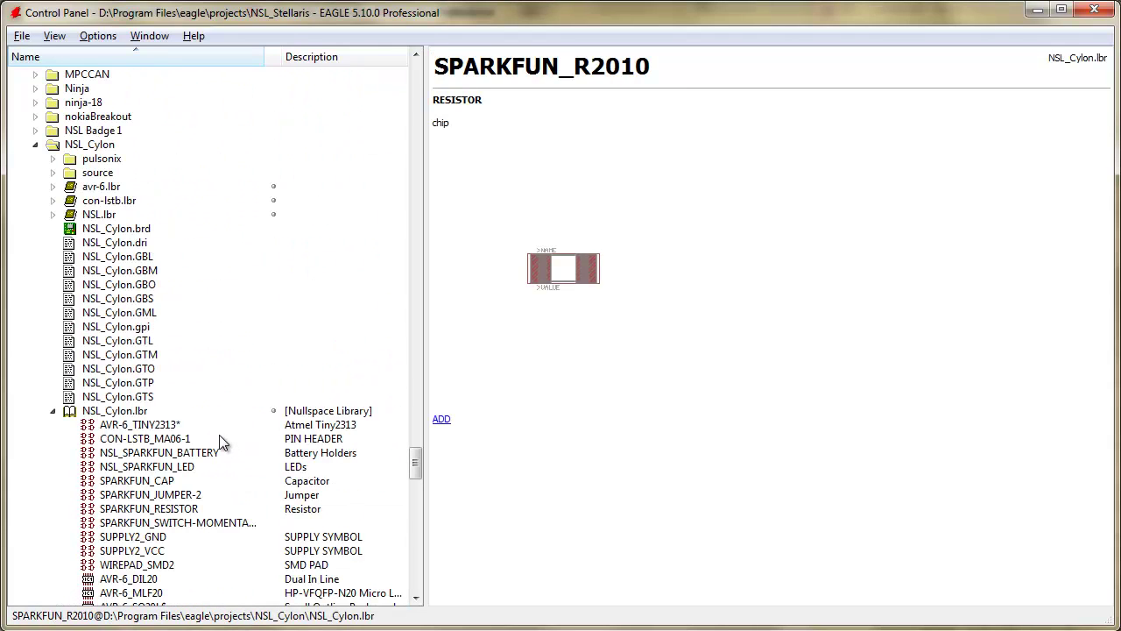
{"action": "left_click", "coordinate": [238, 427]}
{"action": "scroll", "coordinate": [241, 431], "scroll_direction": "down", "scroll_amount": 1}
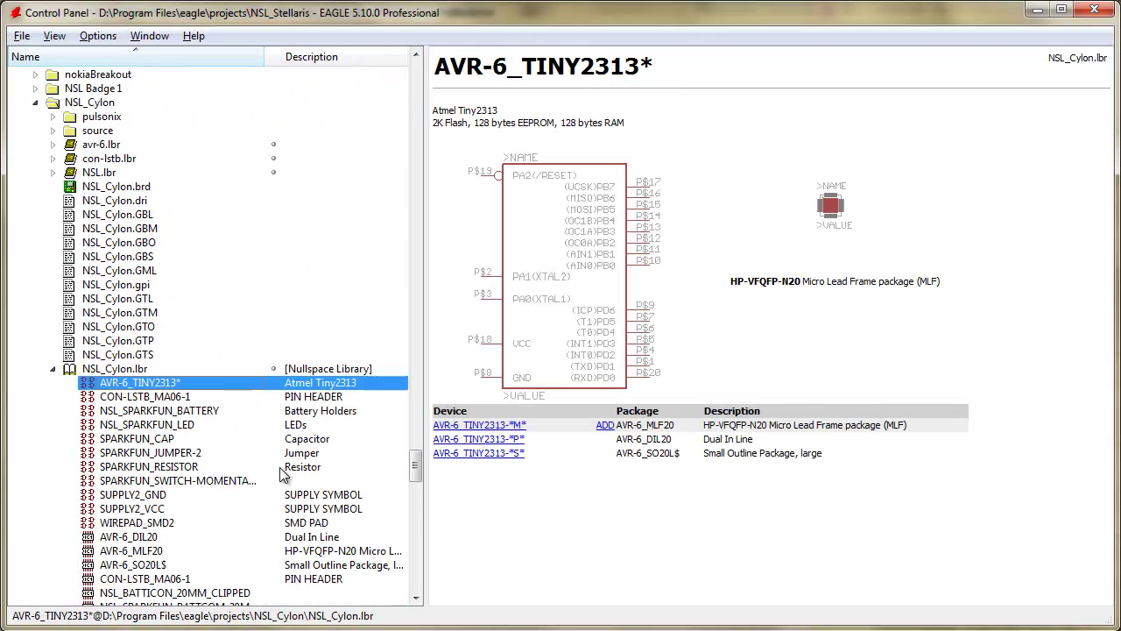
- Look through the full list of devices and packages contained in NSL_Cylon.lbr
{"action": "scroll", "coordinate": [289, 474], "scroll_direction": "down", "scroll_amount": 3}
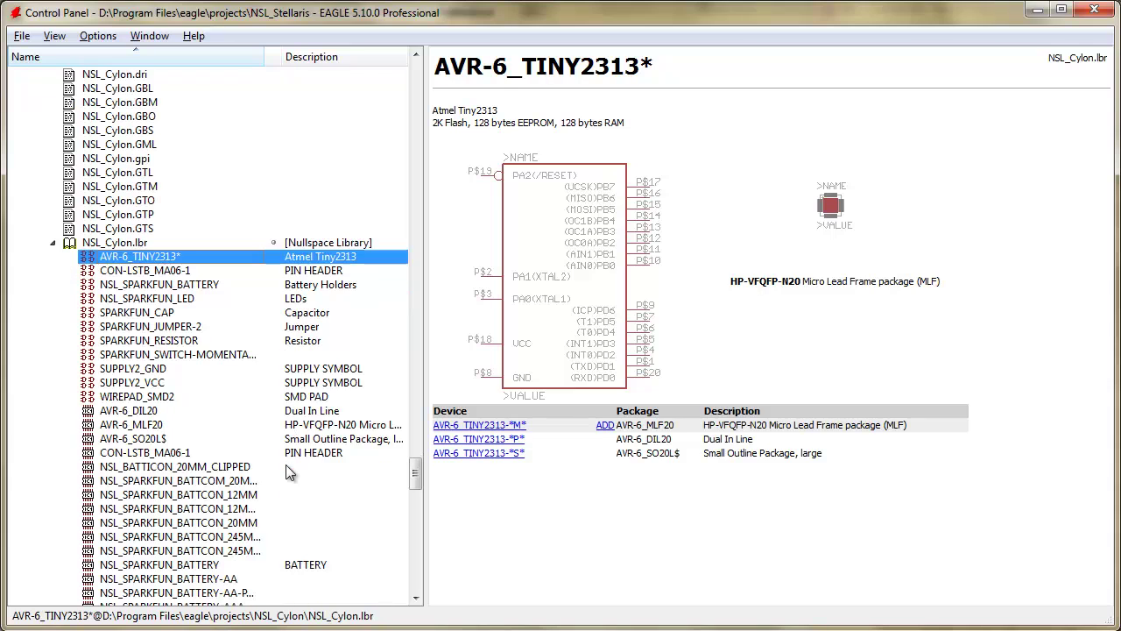
{"action": "scroll", "coordinate": [286, 466], "scroll_direction": "down", "scroll_amount": 2}
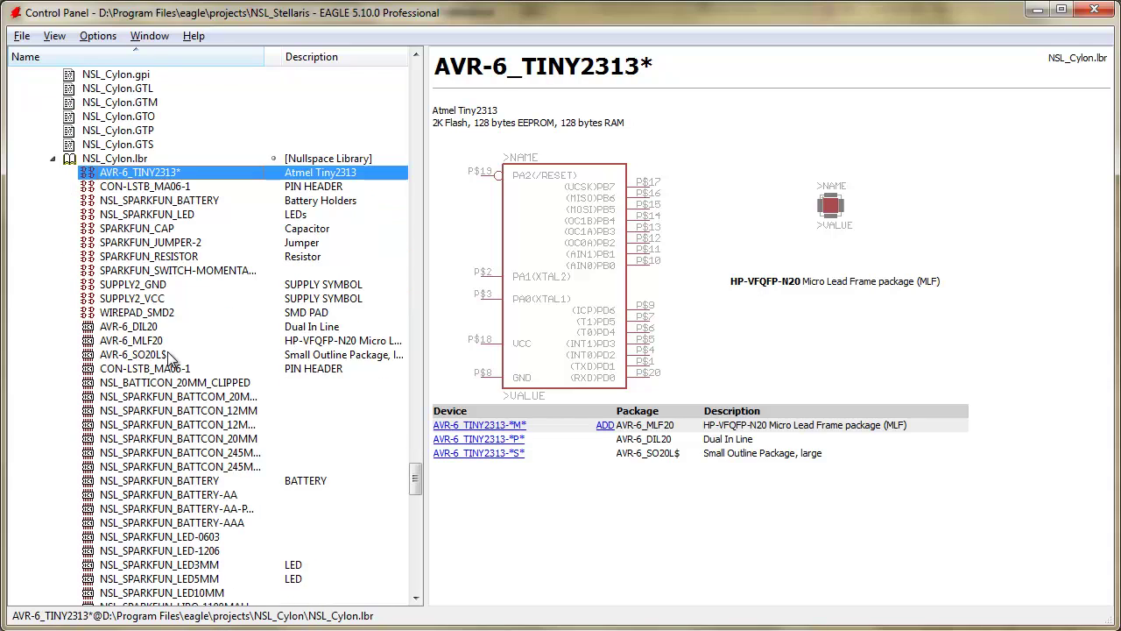
{"action": "scroll", "coordinate": [251, 440], "scroll_direction": "down", "scroll_amount": 8}
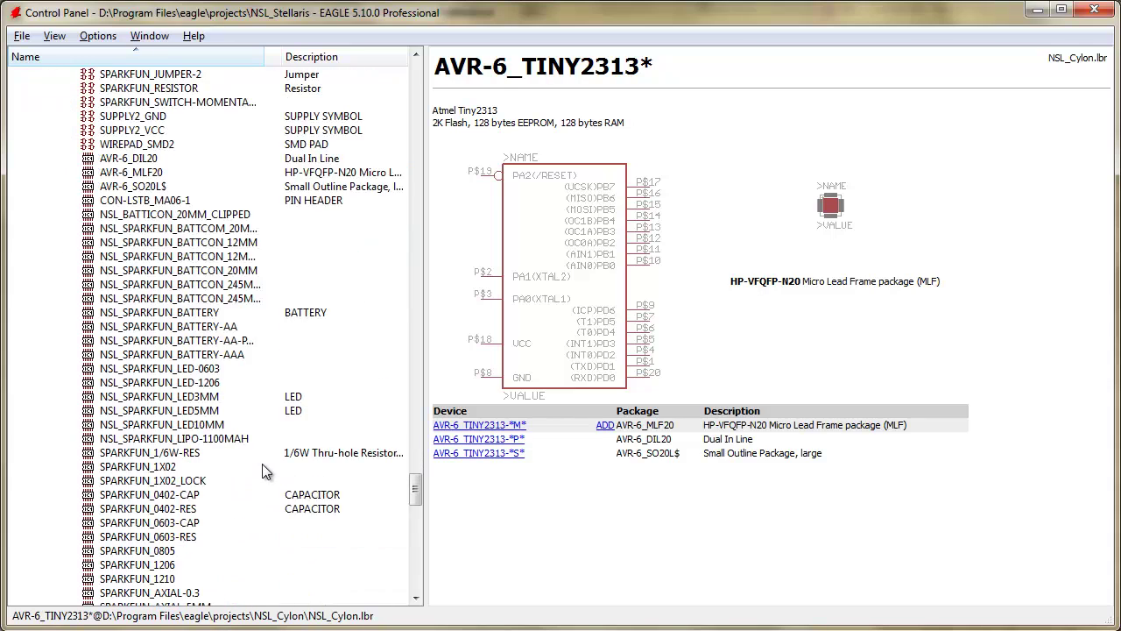
{"action": "scroll", "coordinate": [263, 473], "scroll_direction": "down", "scroll_amount": 5}
{"action": "scroll", "coordinate": [260, 476], "scroll_direction": "up", "scroll_amount": 4}
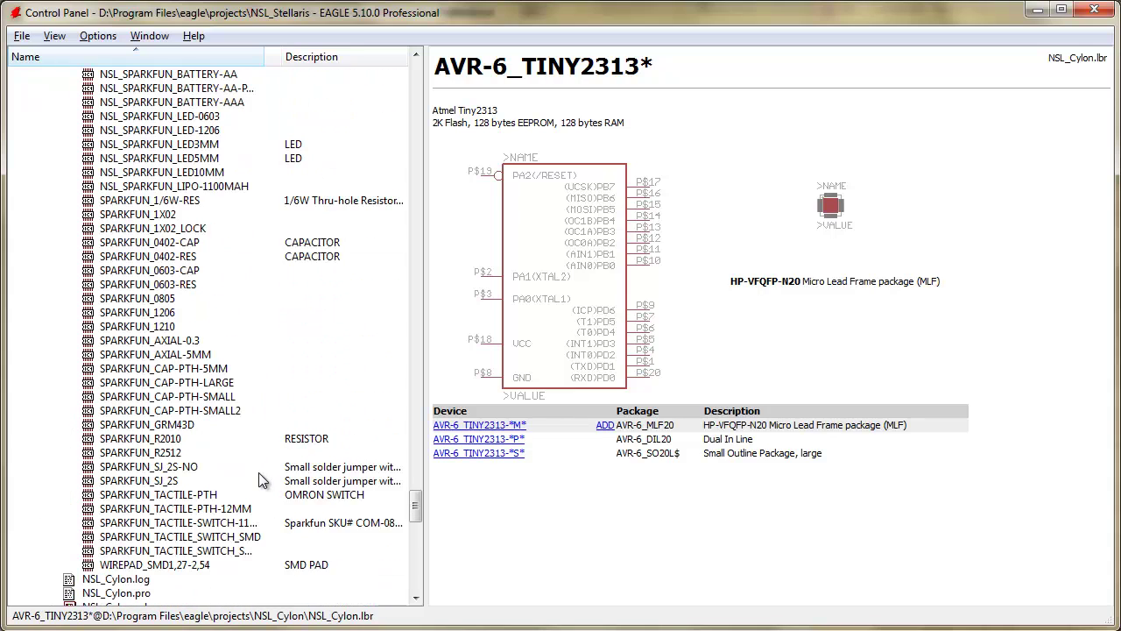
{"action": "scroll", "coordinate": [260, 474], "scroll_direction": "up", "scroll_amount": 10}
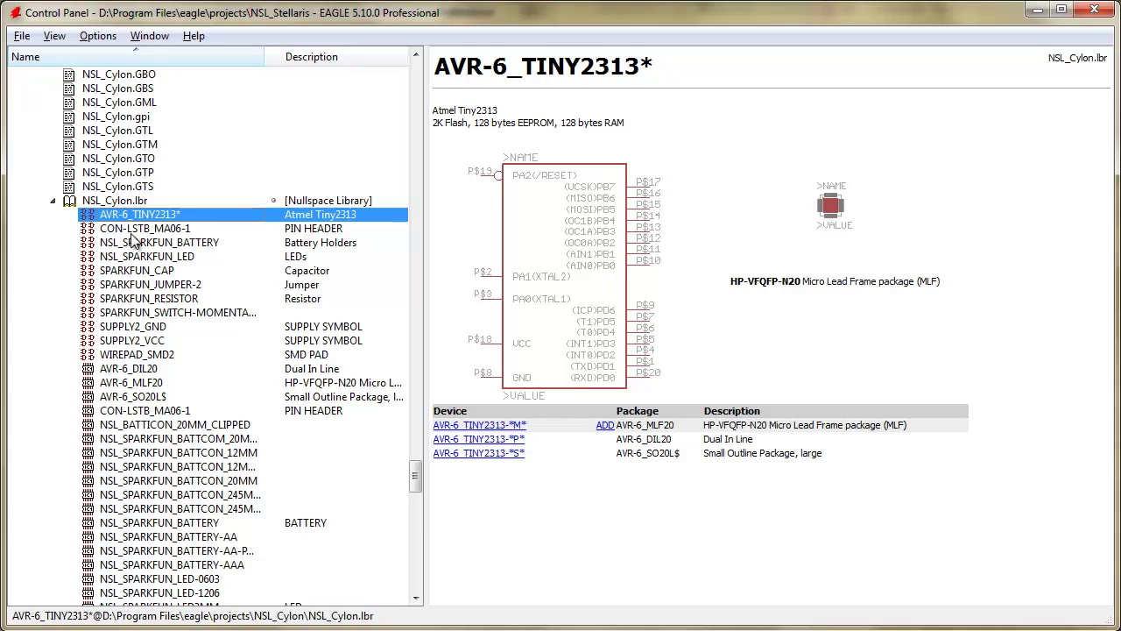
- Show the description of NSL_Cylon.lbr again and collapse its contents in the NSL_Cylon project folder
{"action": "left_click", "coordinate": [113, 202]}
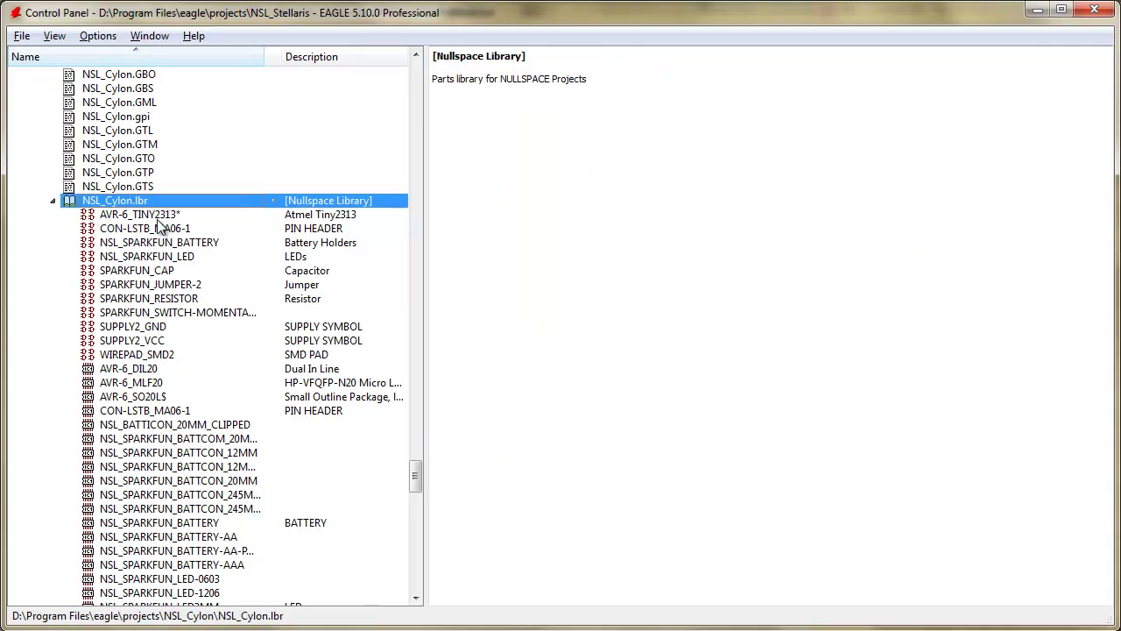
{"action": "left_click", "coordinate": [53, 200]}
{"action": "scroll", "coordinate": [308, 227], "scroll_direction": "up", "scroll_amount": 3}
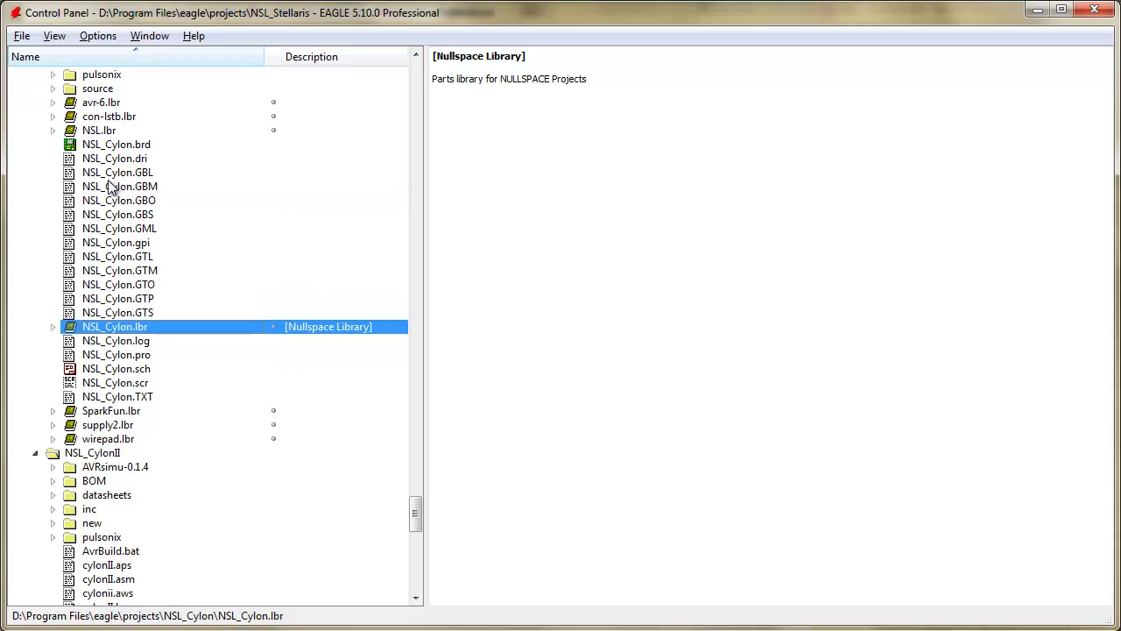
{"action": "scroll", "coordinate": [181, 393], "scroll_direction": "up", "scroll_amount": 2}
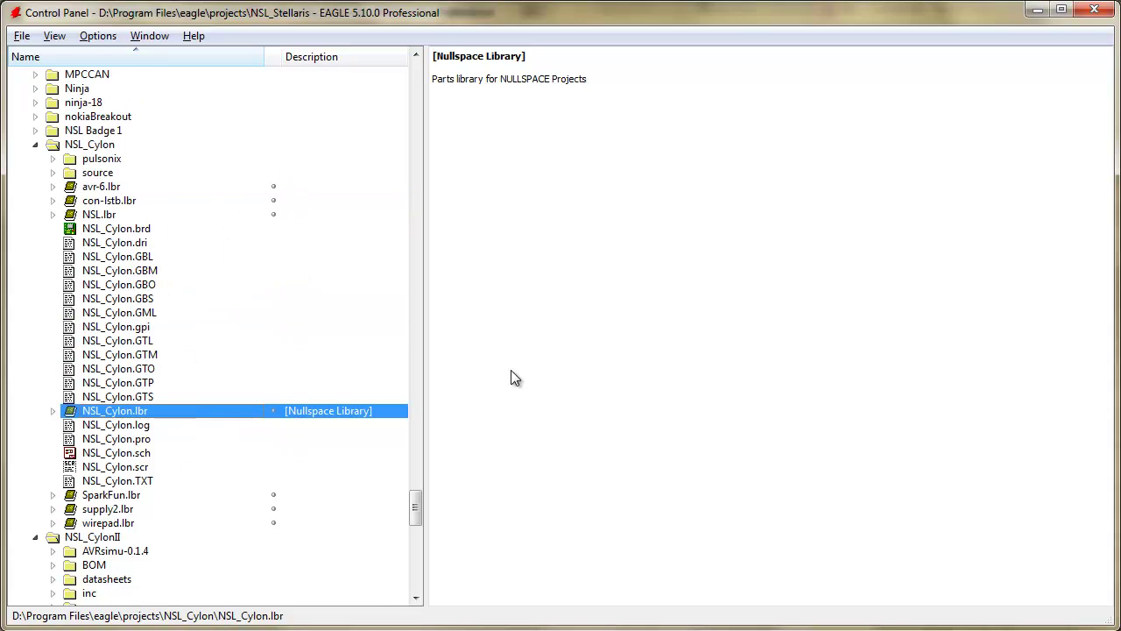